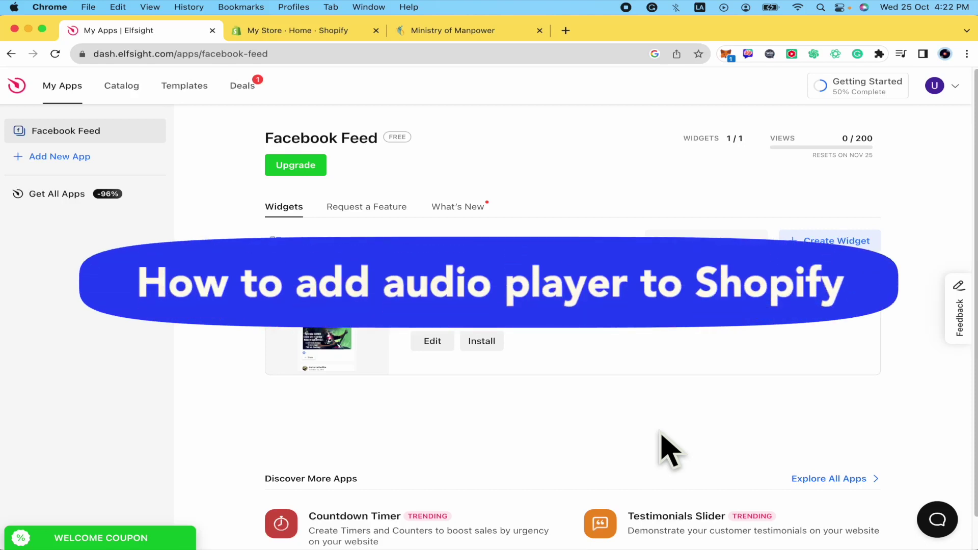
Move between the Shopify admin and Elfsight dashboard tabs, then highlight elfsight.com in the address bar
left_click(293, 32)
left_click(175, 31)
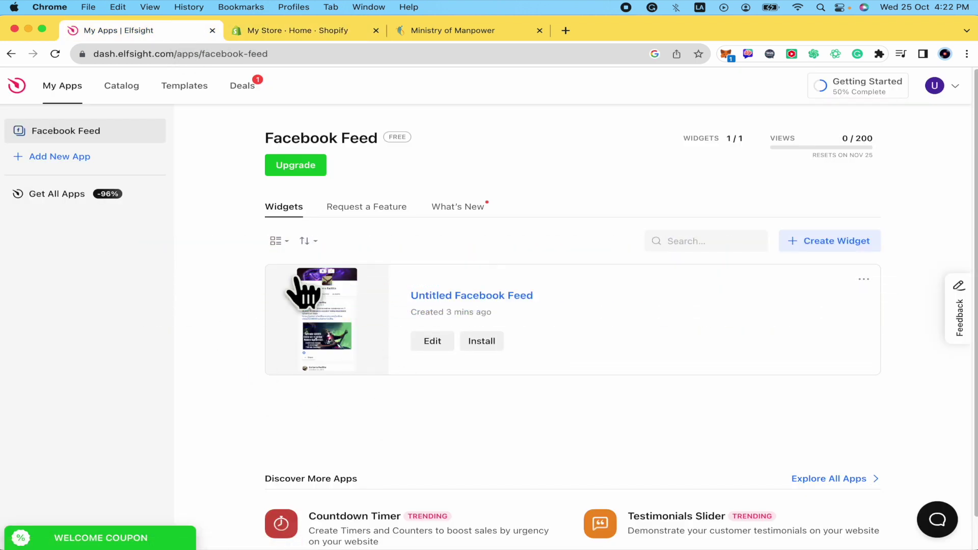
left_click(296, 30)
left_click(179, 31)
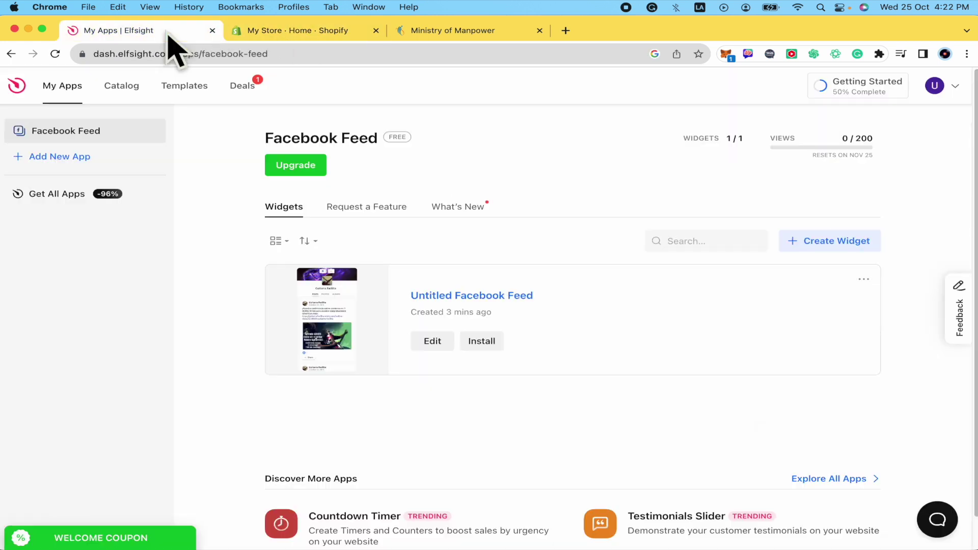
left_click(307, 36)
left_click(187, 31)
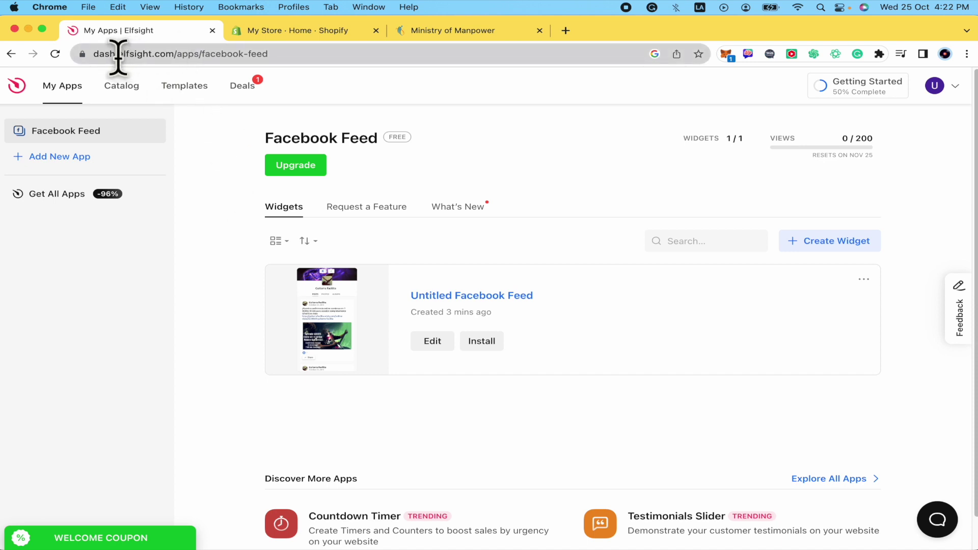
left_click_drag(120, 55, 176, 56)
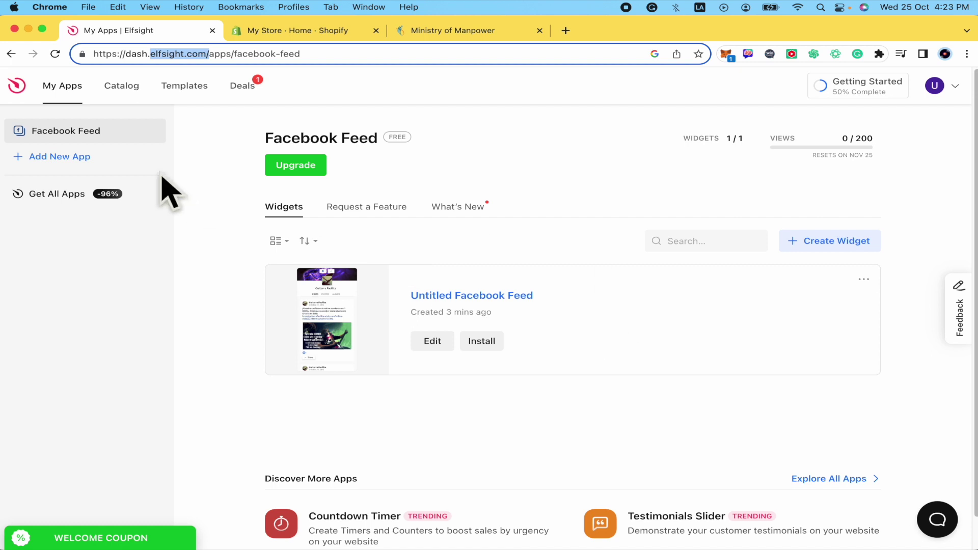
Start a new app and search the Elfsight catalog for 'audio'
left_click(92, 157)
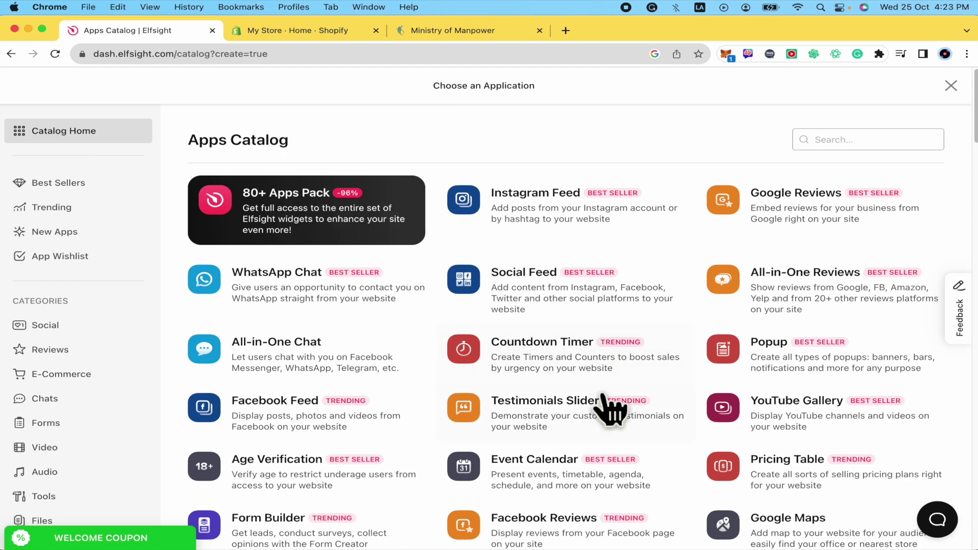
scroll(678, 338, "down", 20)
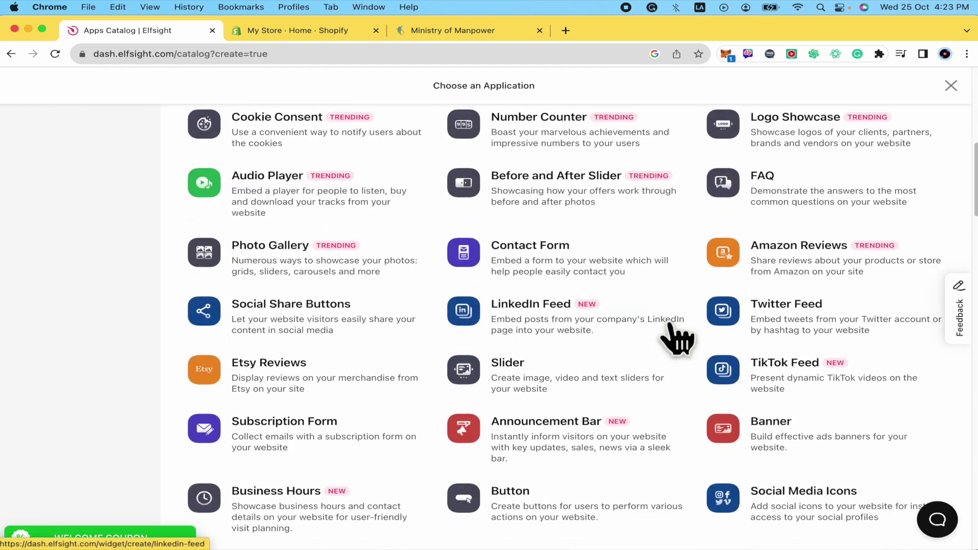
scroll(677, 338, "down", 15)
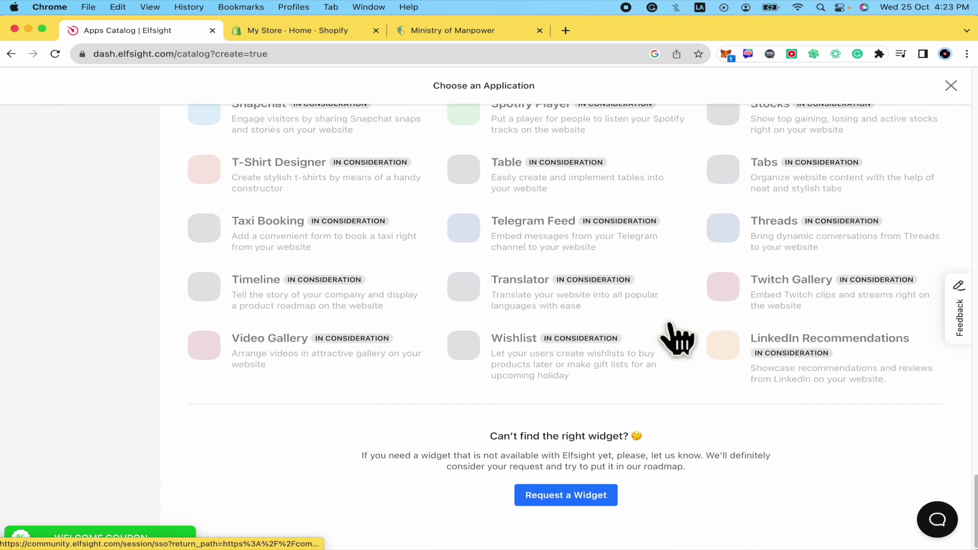
scroll(678, 339, "up", 20)
scroll(677, 338, "up", 10)
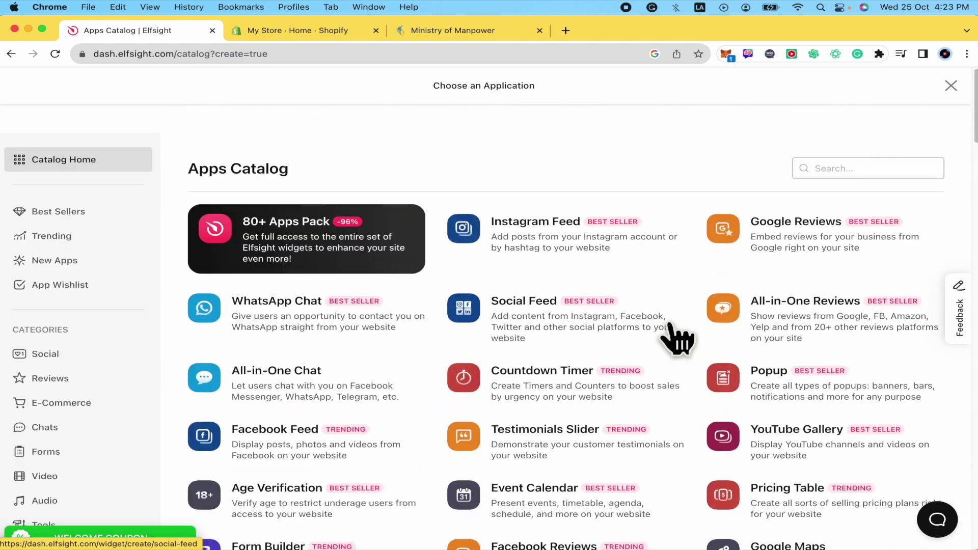
left_click(831, 145)
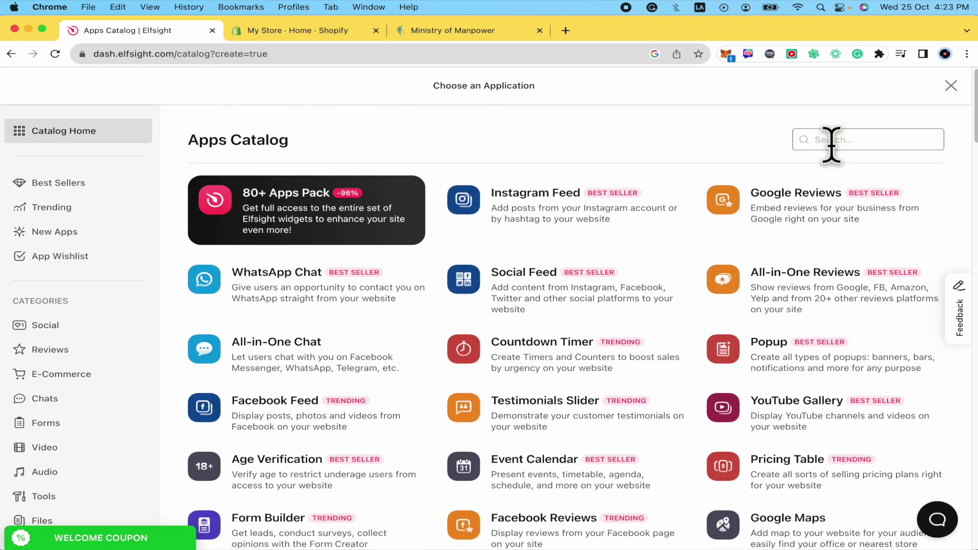
type("audio")
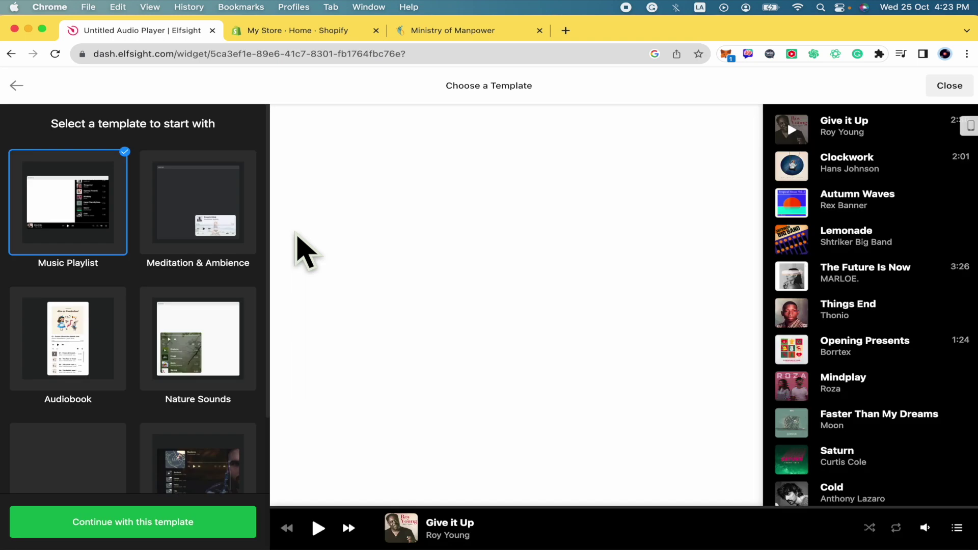
Preview the Meditation, Nature Sounds, New Album and Single Track templates, then pick the Alice in Wonderland Audiobook template
left_click(212, 209)
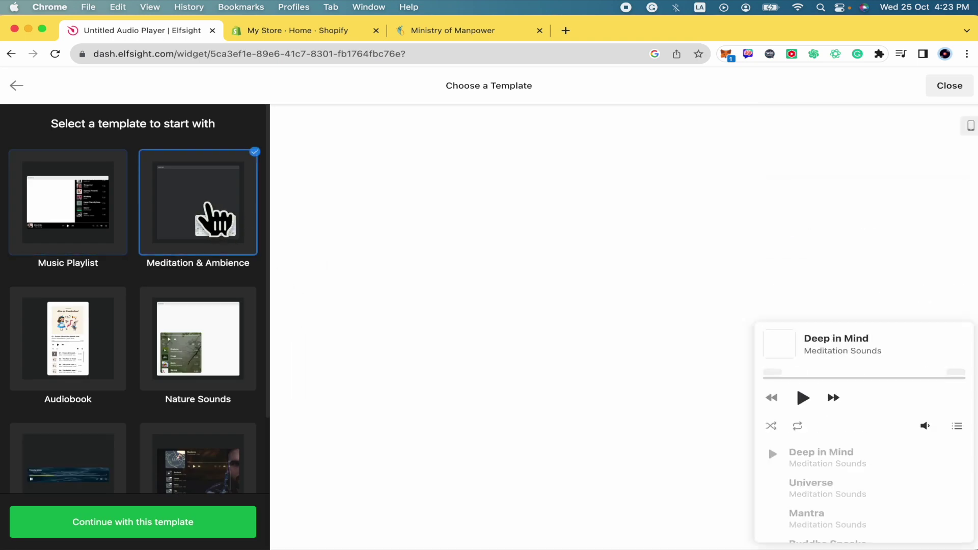
scroll(191, 336, "down", 2)
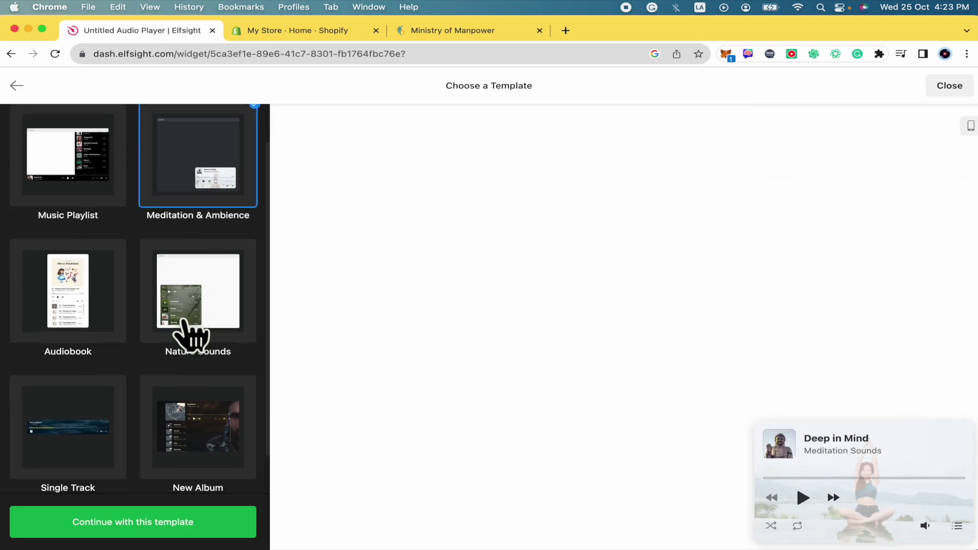
left_click(196, 326)
left_click(206, 435)
left_click(96, 410)
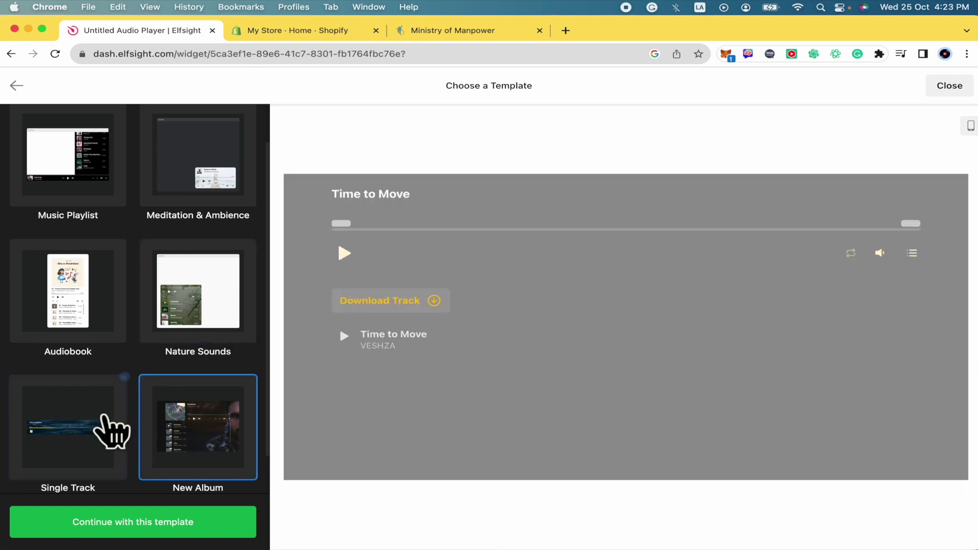
left_click(95, 328)
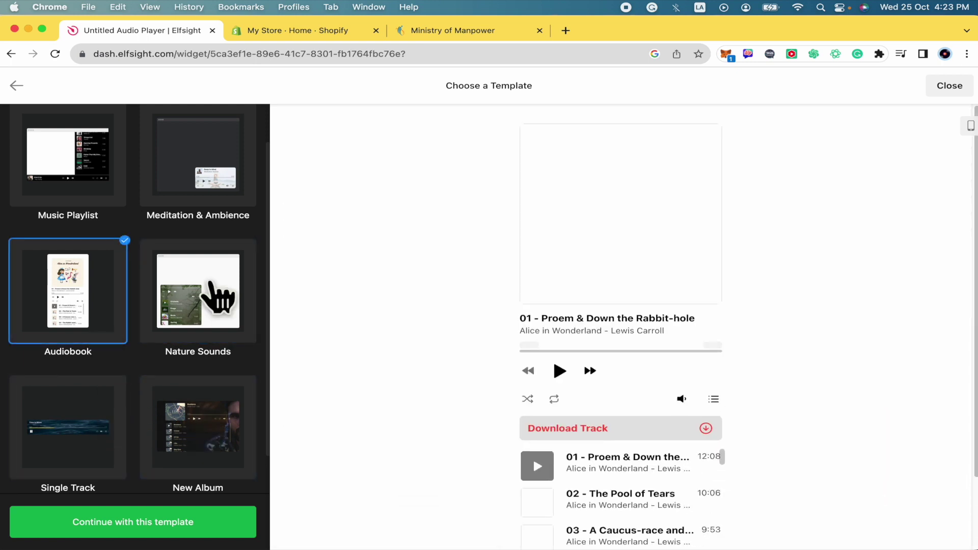
scroll(412, 361, "down", 2)
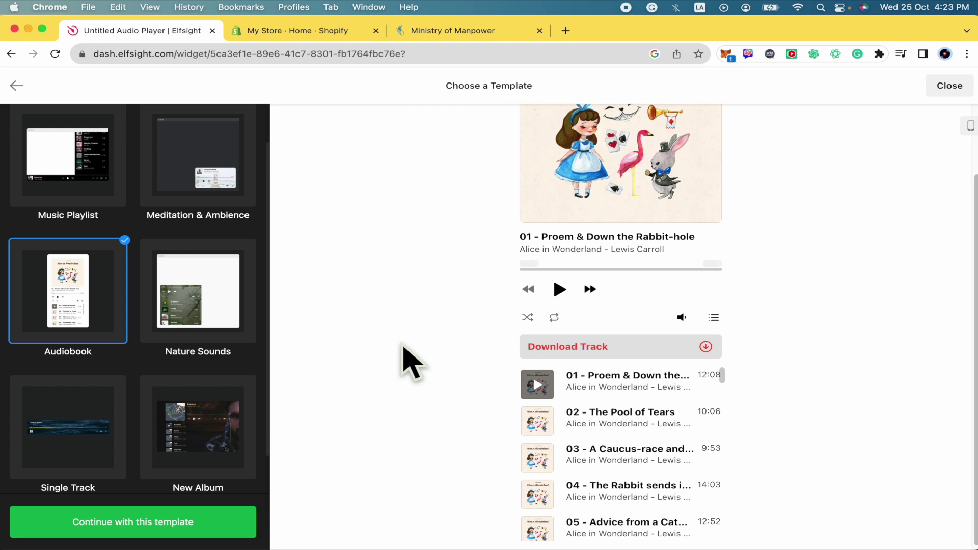
scroll(399, 360, "up", 2)
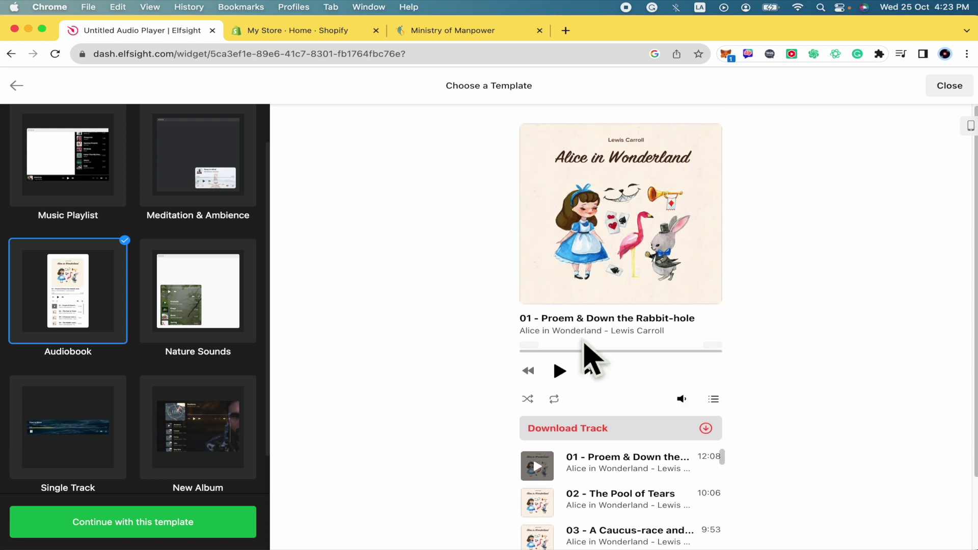
Continue with the Audiobook template and check the Actions menu on track 01
left_click(177, 527)
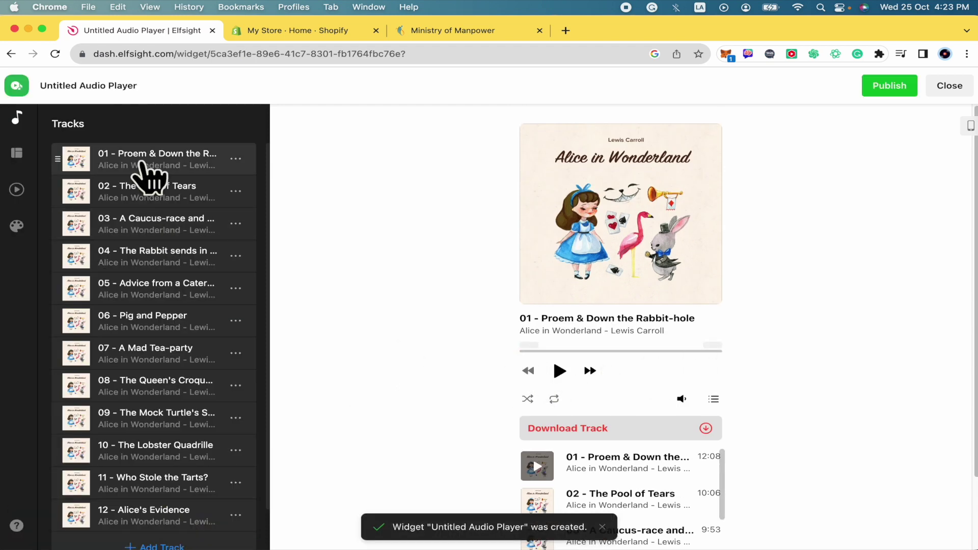
scroll(153, 247, "down", 2)
scroll(149, 243, "up", 2)
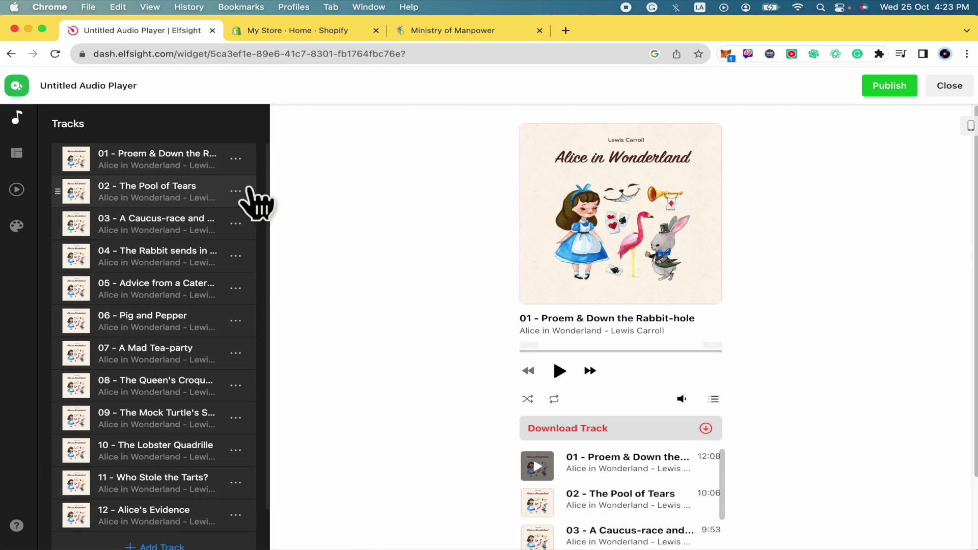
left_click(235, 160)
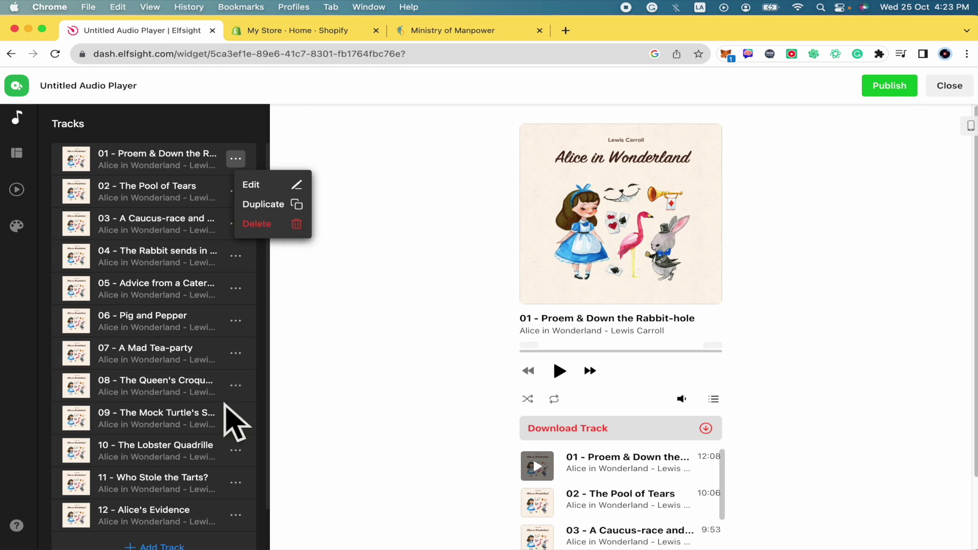
scroll(263, 402, "down", 2)
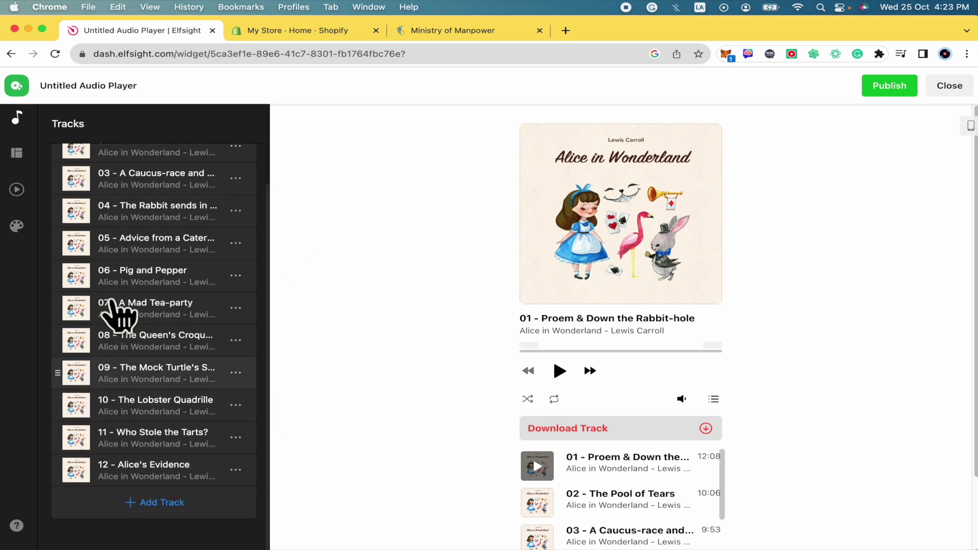
left_click(178, 504)
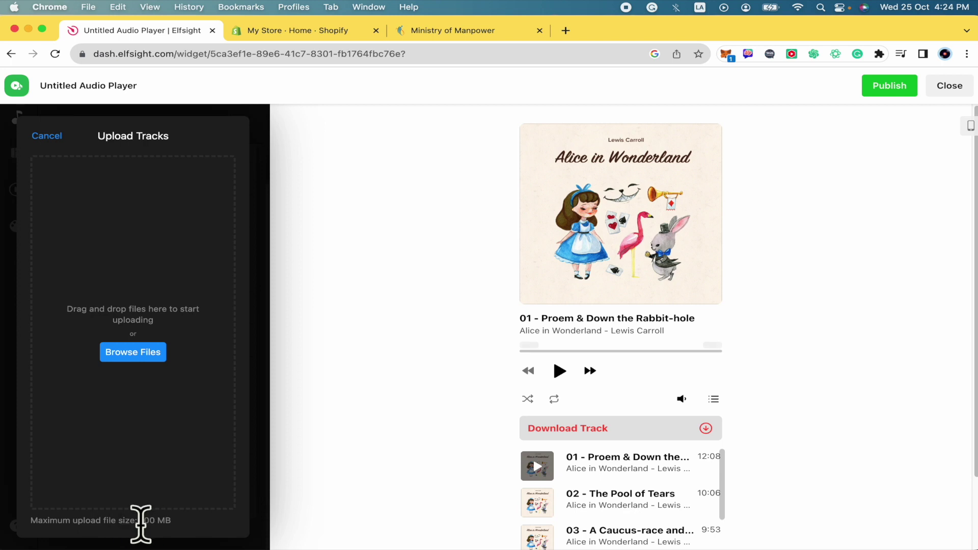
left_click(53, 139)
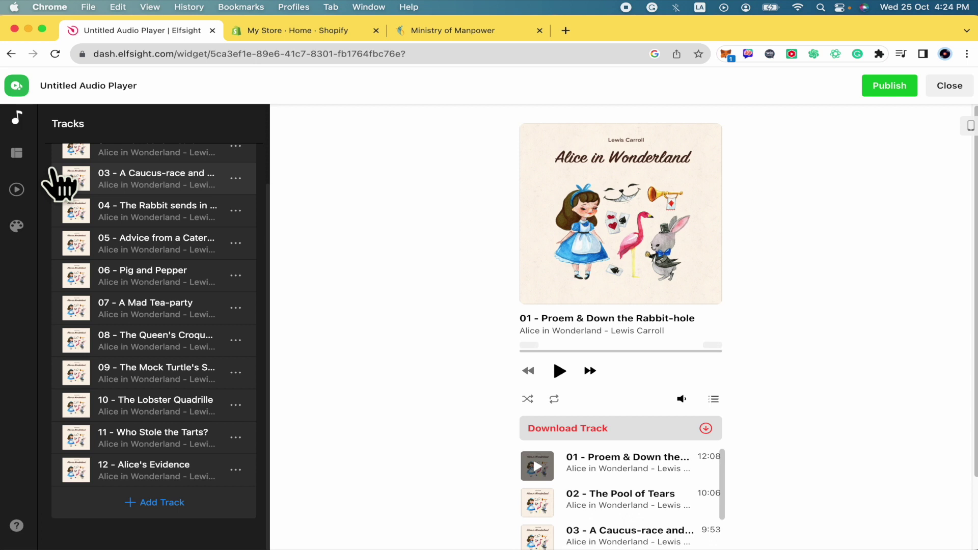
Try the floating layout, revert to embedded, and look through the playback settings
left_click(23, 159)
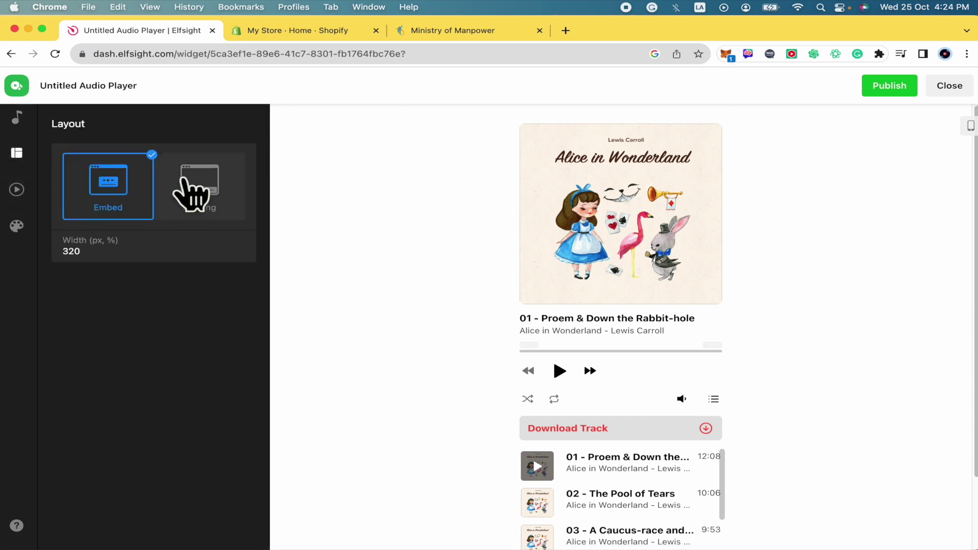
left_click(227, 204)
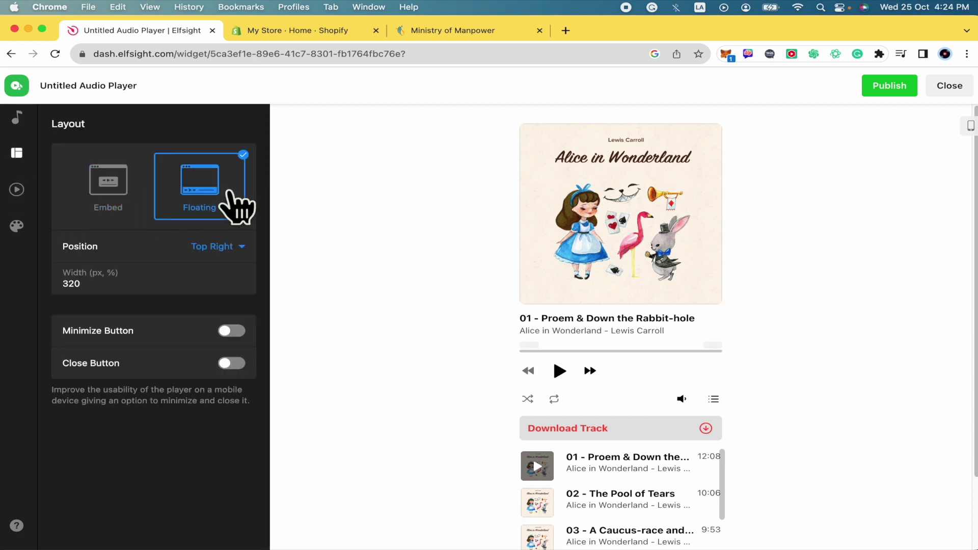
left_click(130, 201)
left_click(228, 201)
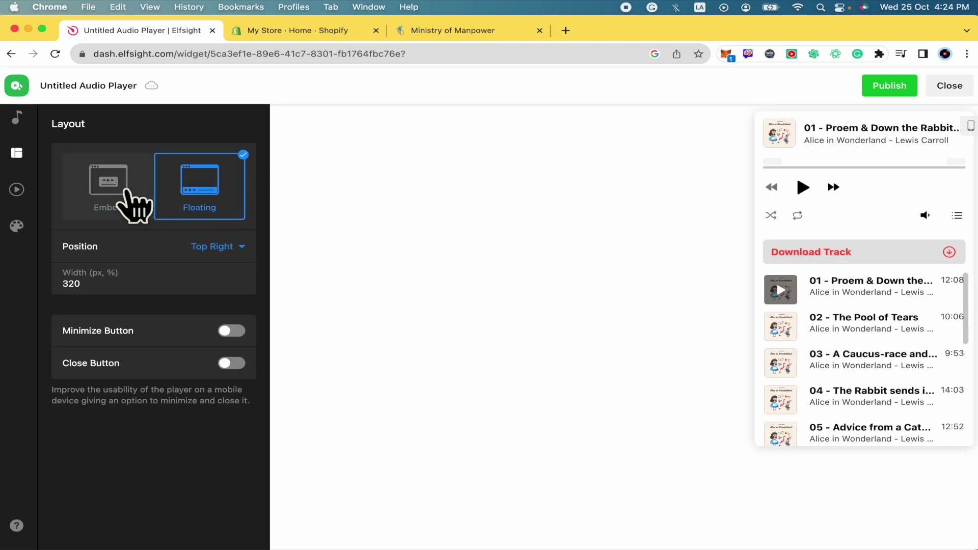
left_click(127, 198)
left_click(31, 196)
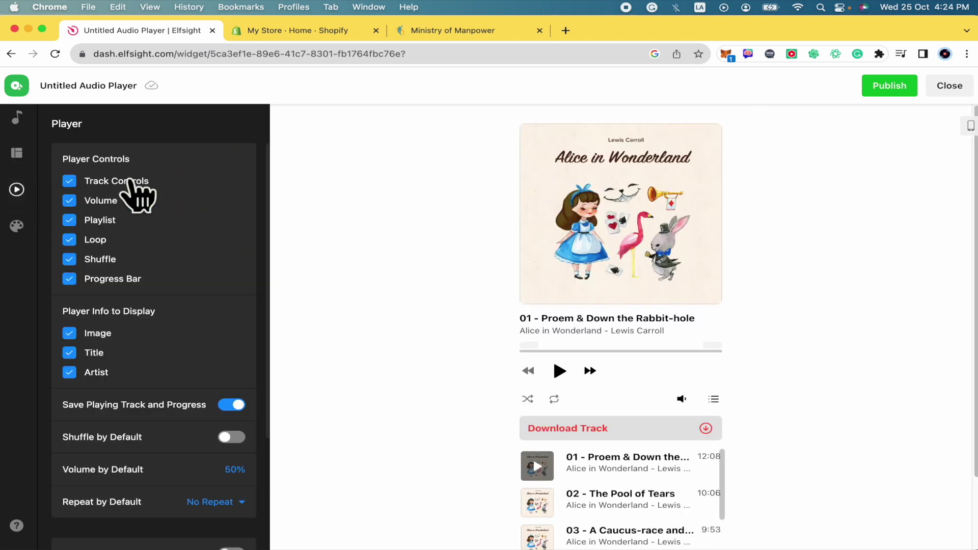
scroll(171, 227, "down", 3)
scroll(171, 226, "down", 4)
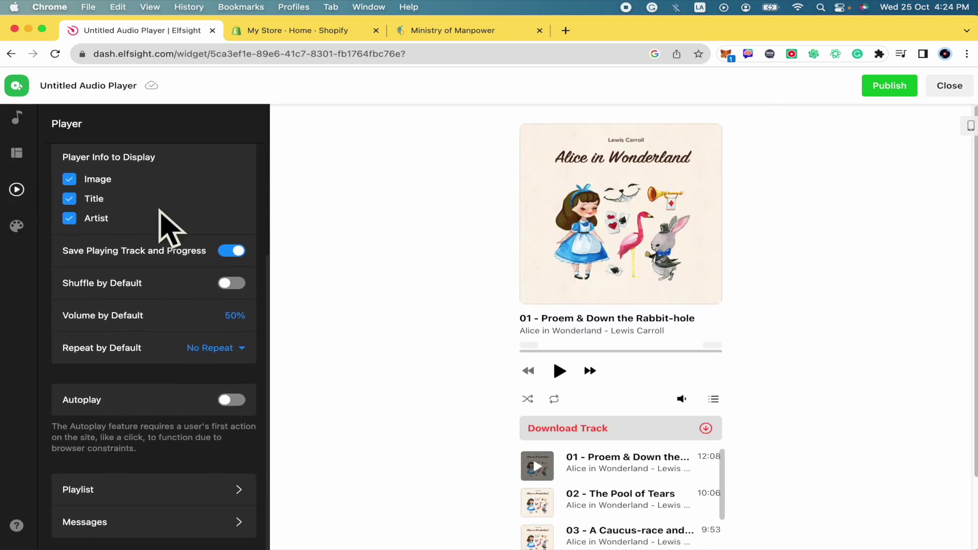
scroll(168, 225, "up", 7)
Preview the Dark and Custom colour schemes, keep Light, then return to the track list
left_click(20, 227)
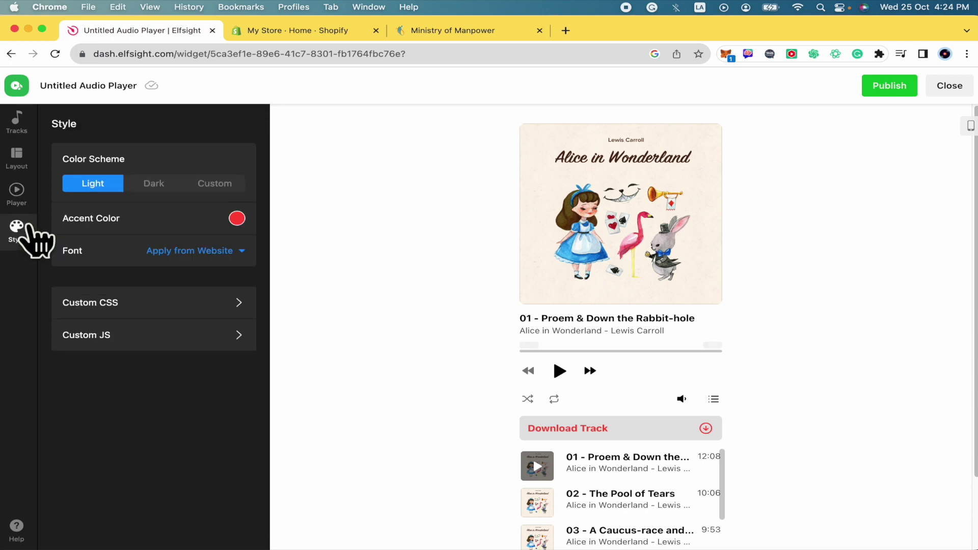
left_click(154, 186)
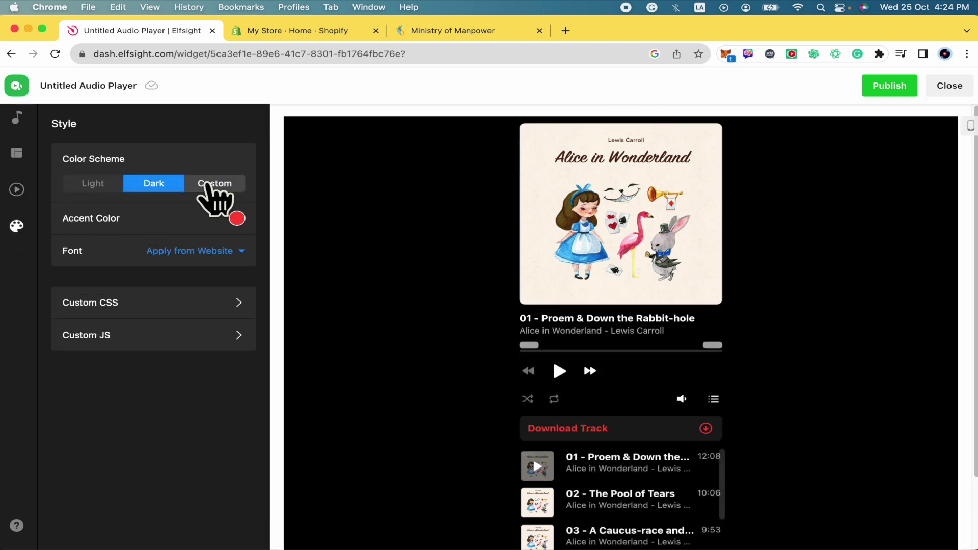
left_click(213, 186)
left_click(95, 185)
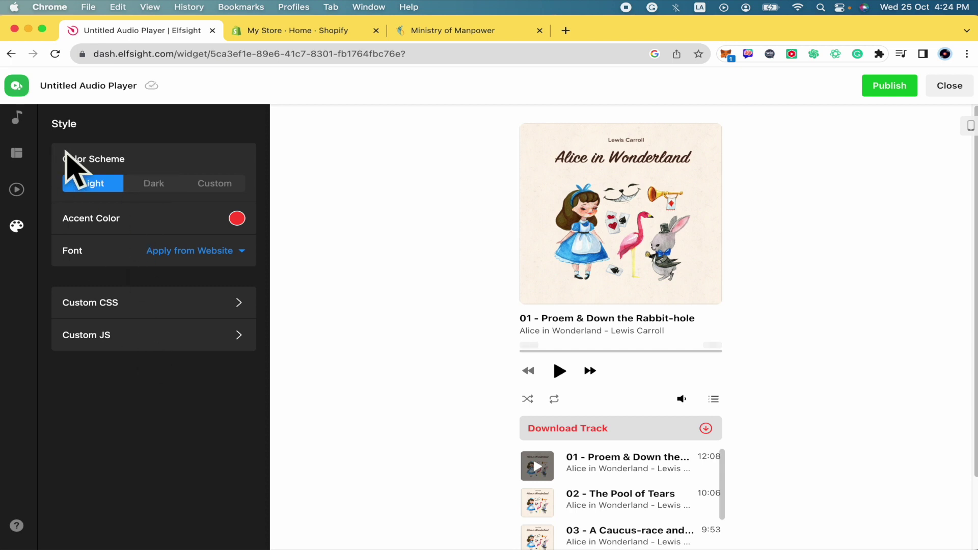
left_click(20, 194)
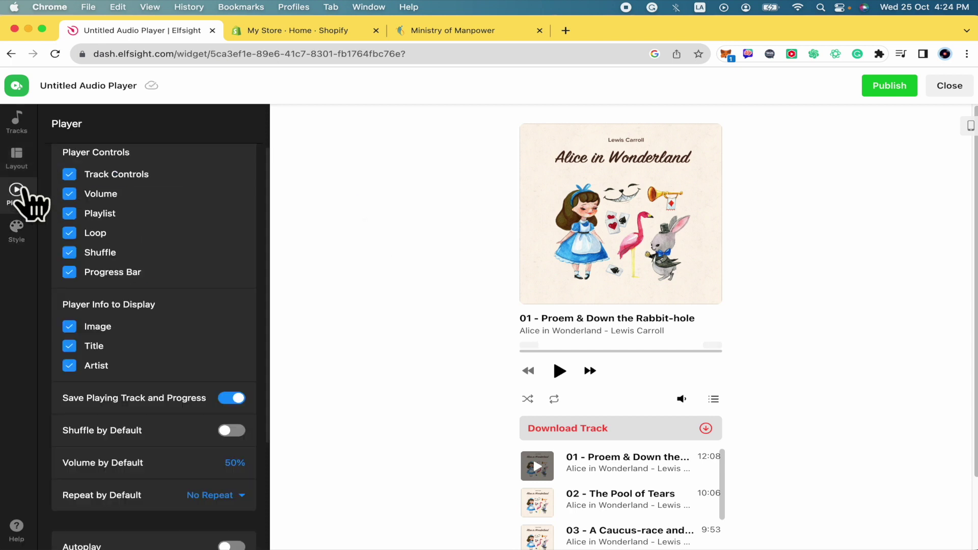
left_click(21, 160)
left_click(20, 131)
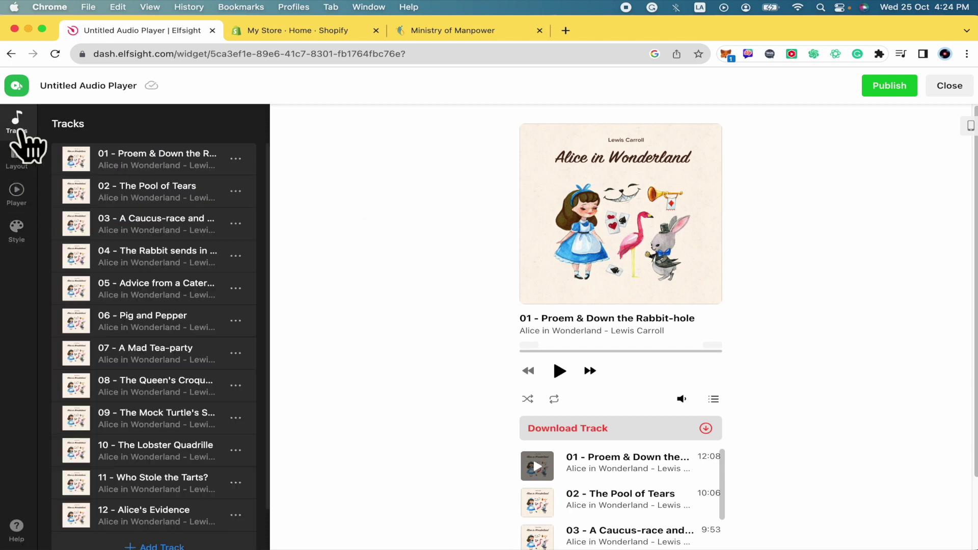
Publish the audio player, select the Free plan, and copy the embed code
left_click(893, 87)
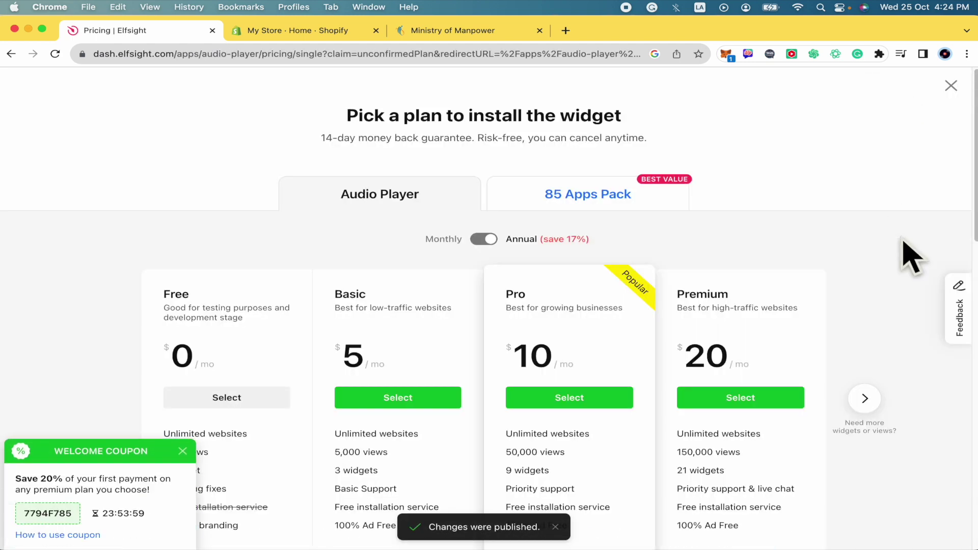
scroll(911, 257, "down", 2)
scroll(912, 257, "down", 1)
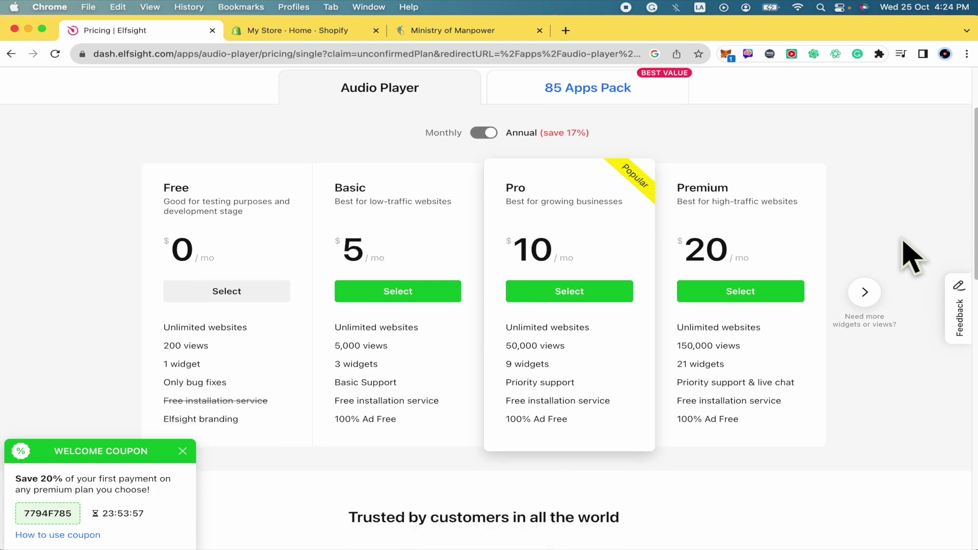
scroll(911, 257, "down", 1)
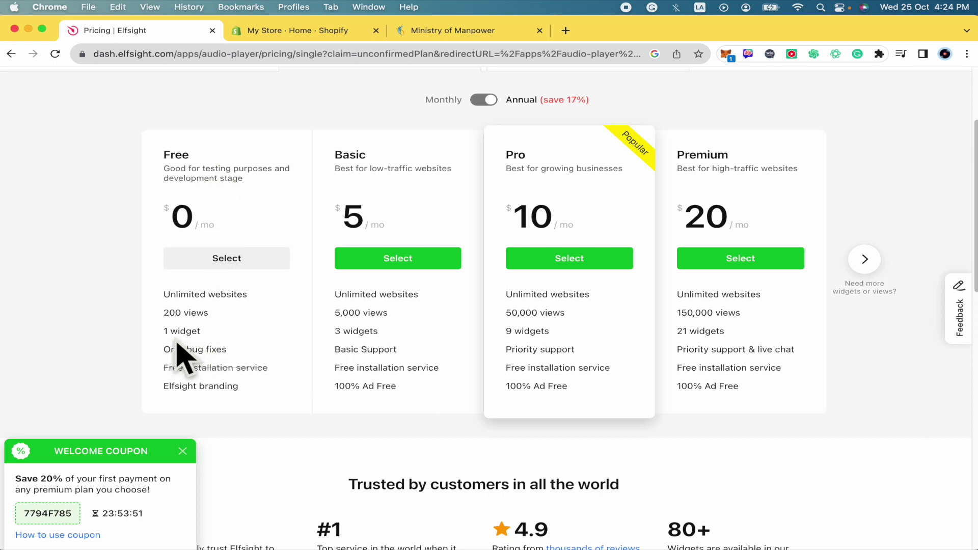
left_click(249, 259)
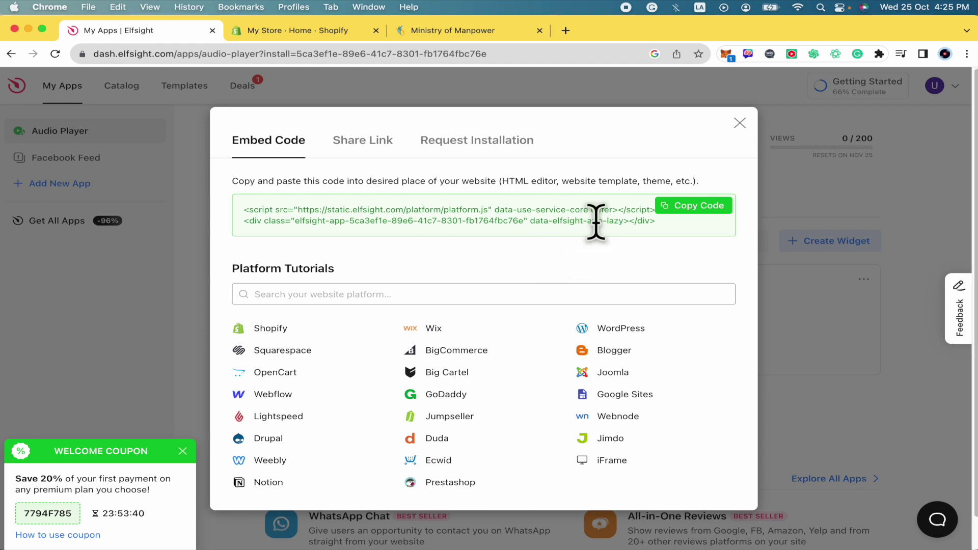
left_click(695, 209)
In the Shopify admin, go to Online Store > Themes and customize the Dawn theme
left_click(334, 32)
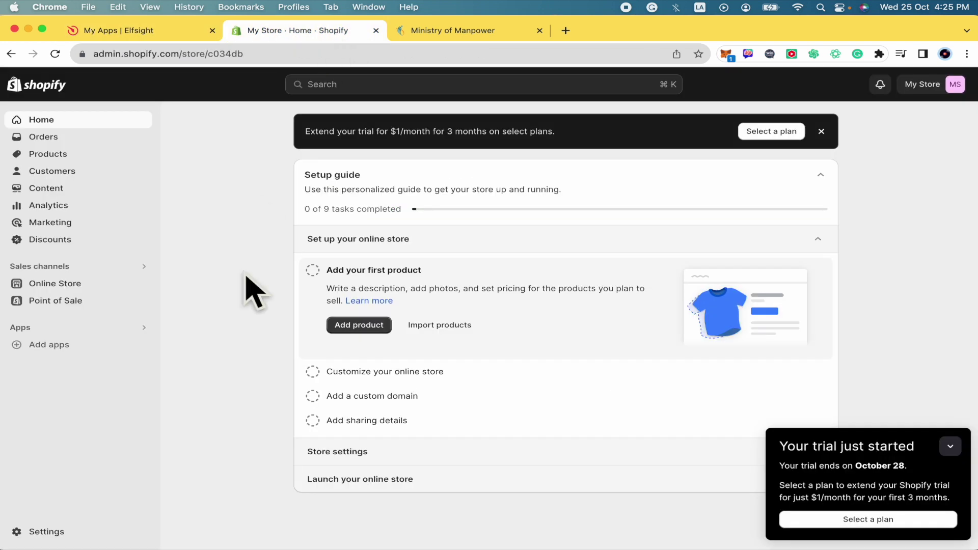
left_click(95, 284)
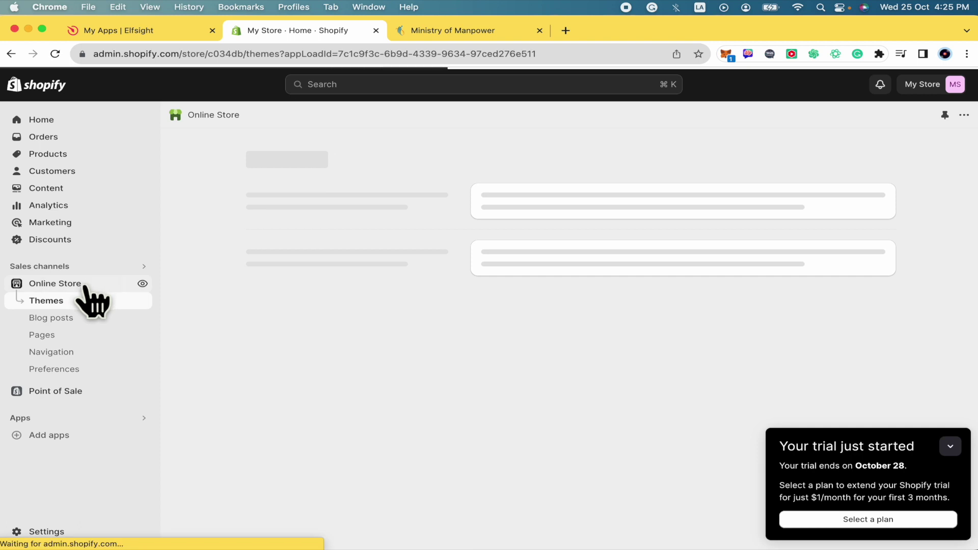
scroll(475, 341, "down", 2)
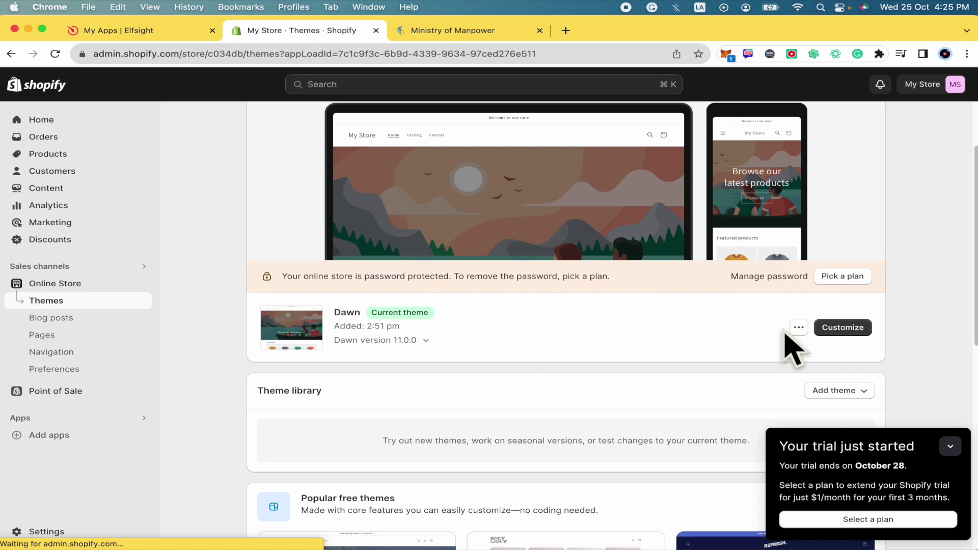
left_click(844, 328)
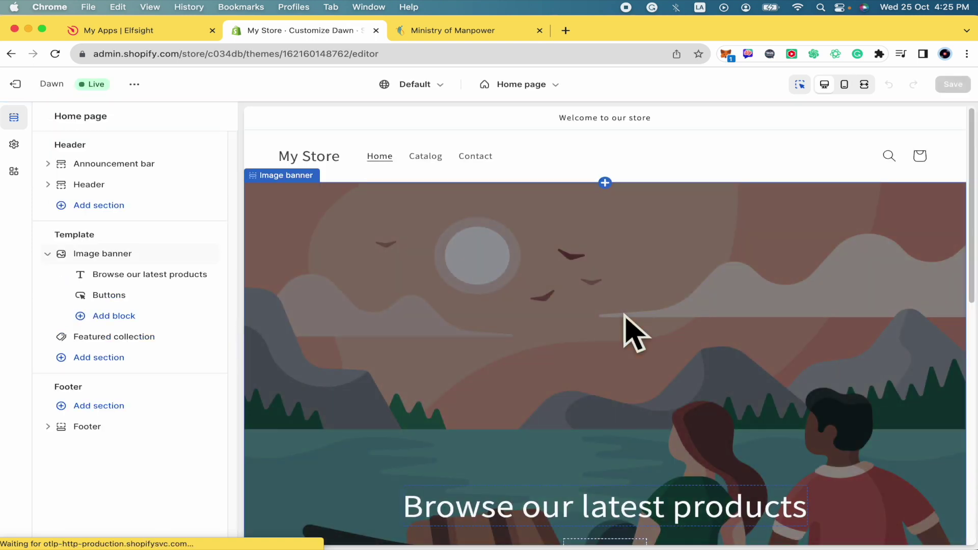
Add a Custom Liquid section below the image banner and focus its empty code box
scroll(631, 330, "down", 6)
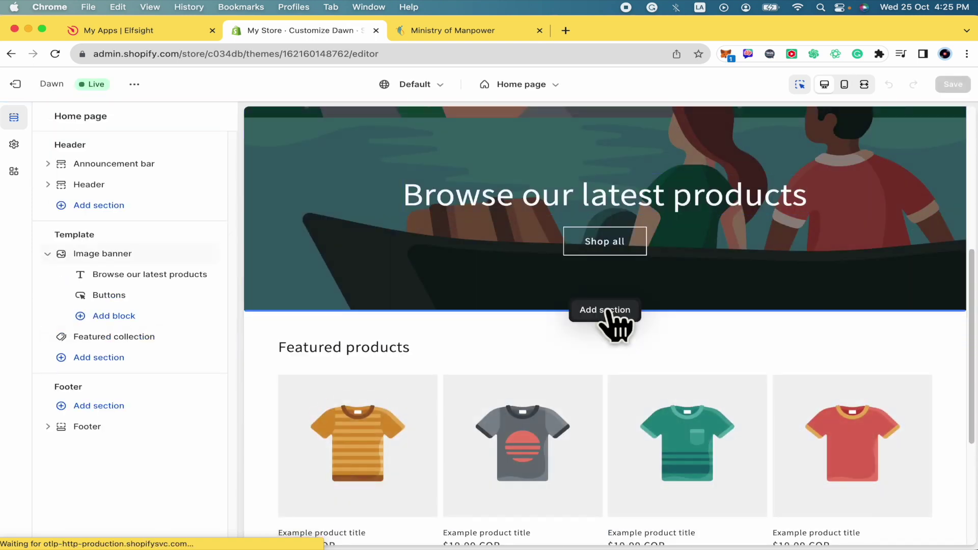
left_click(609, 311)
type("liqu")
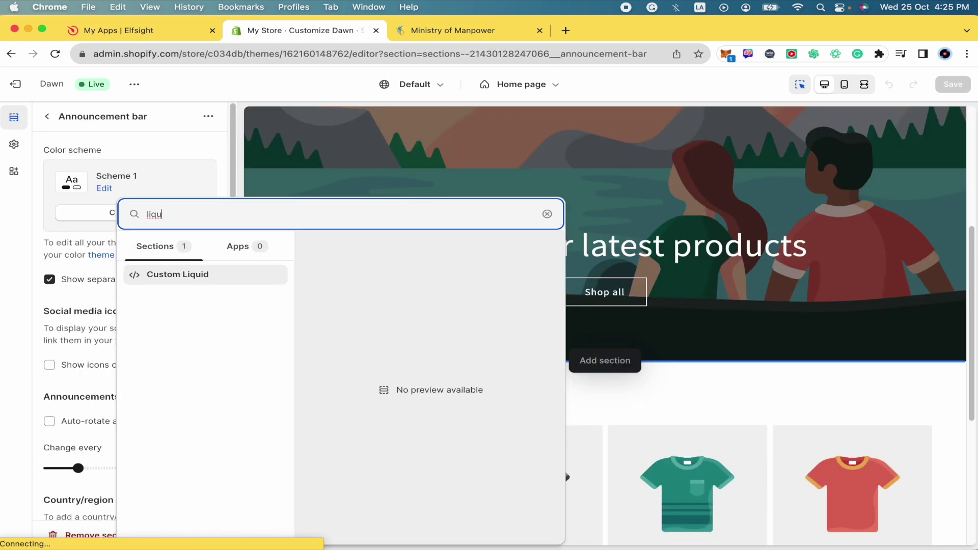
left_click(199, 282)
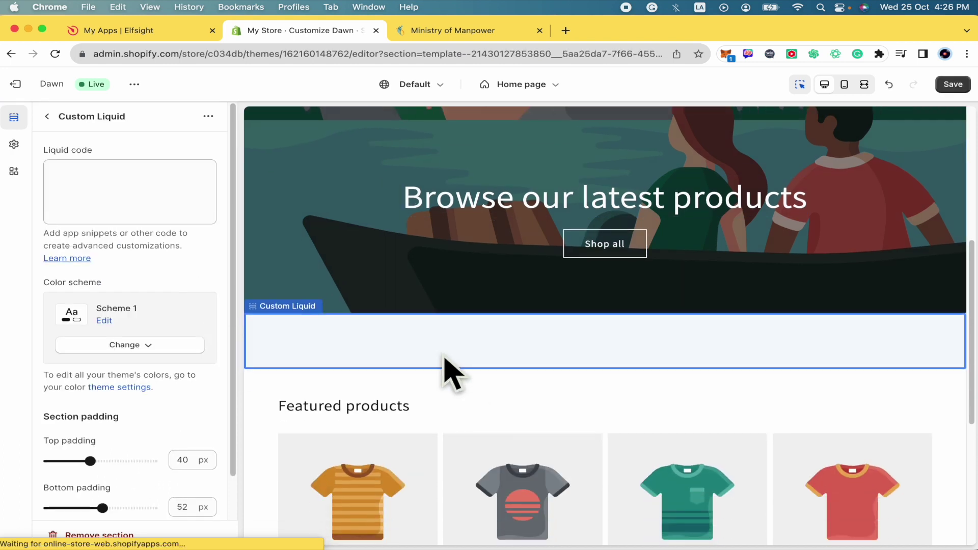
left_click(150, 214)
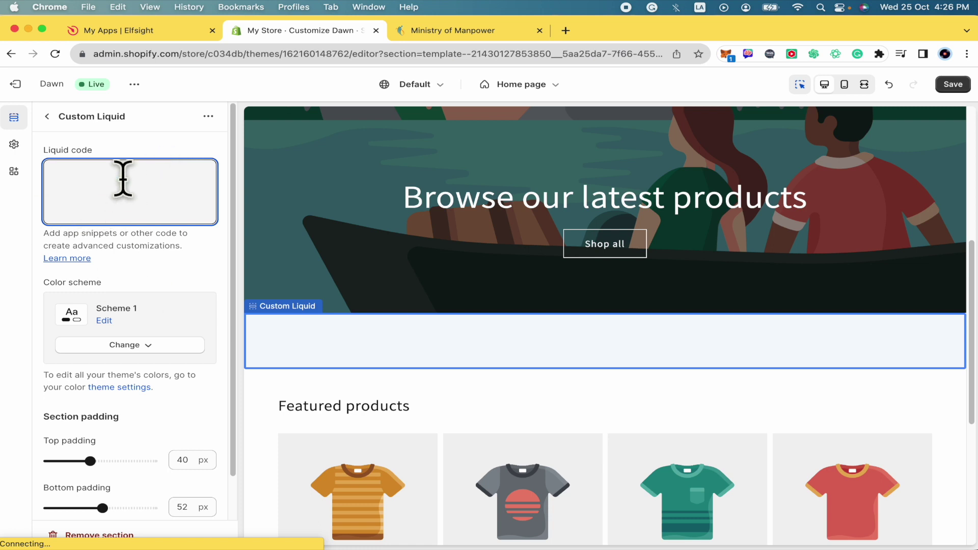
Paste the Elfsight embed code into the Custom Liquid box and save the home page
key("super+v")
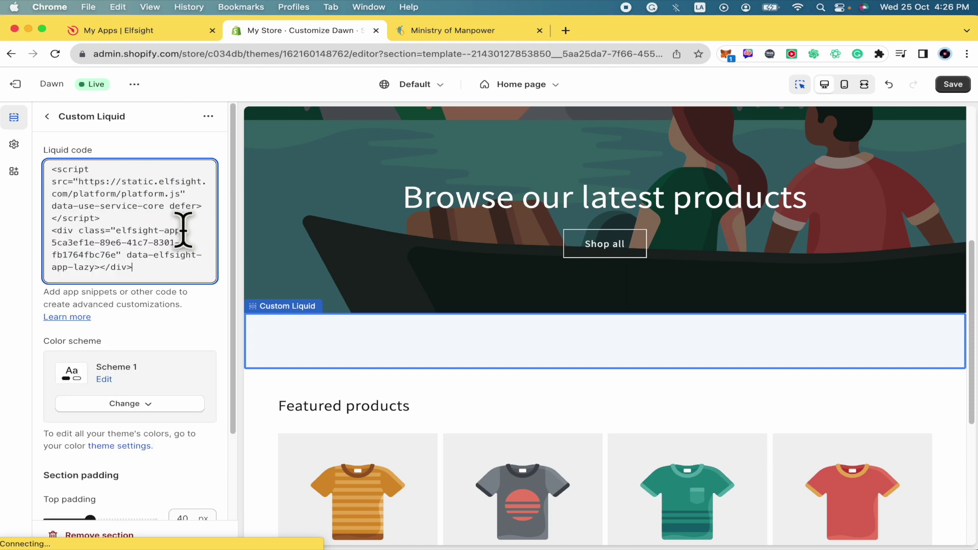
scroll(196, 356, "down", 1)
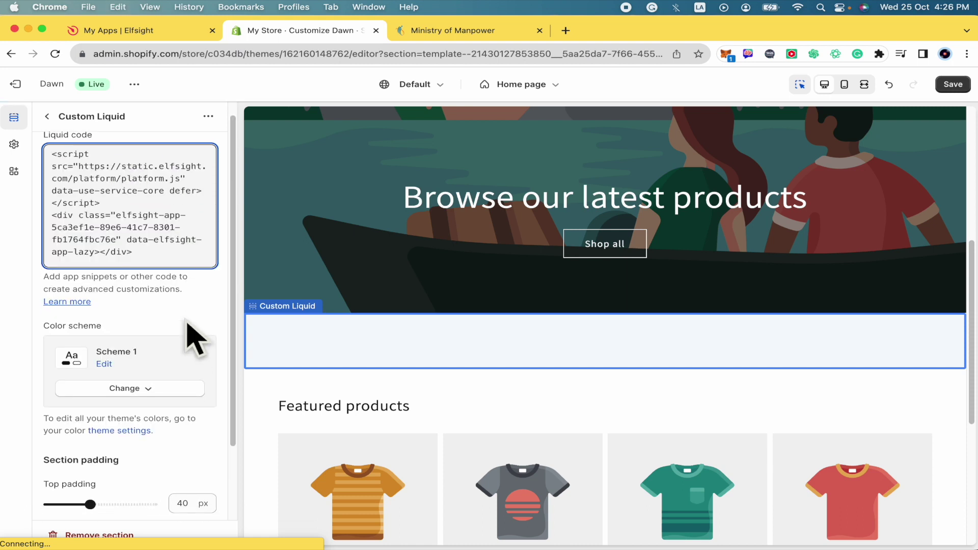
scroll(199, 331, "down", 5)
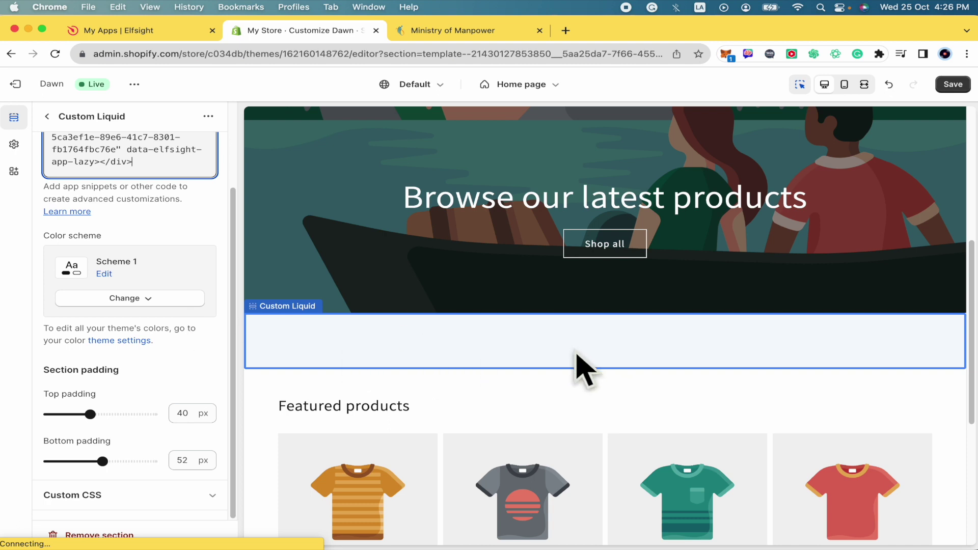
left_click(952, 84)
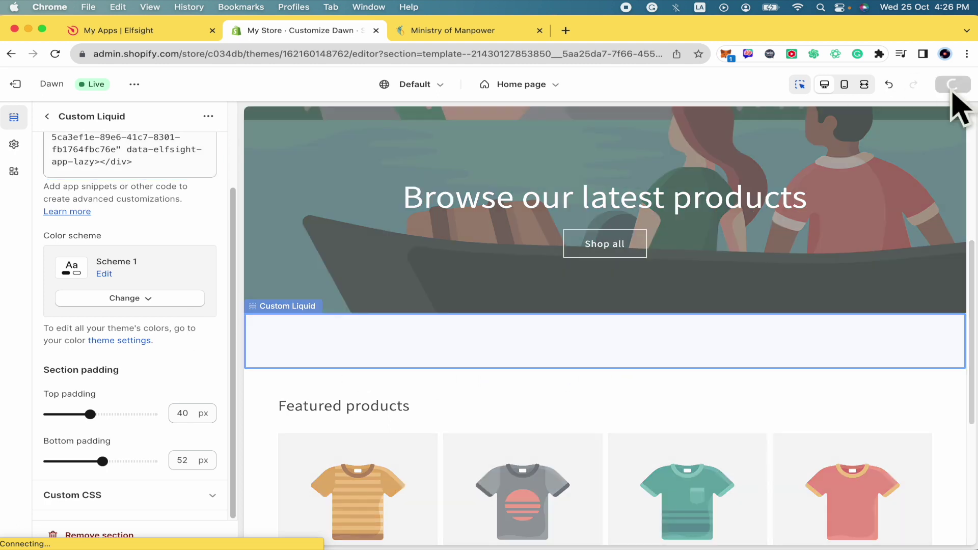
scroll(373, 379, "down", 2)
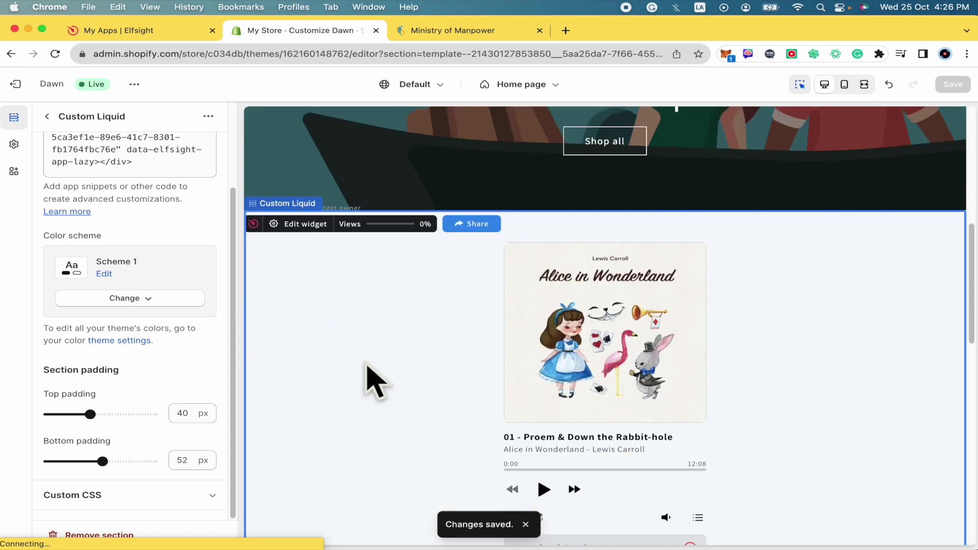
scroll(375, 381, "down", 5)
scroll(375, 380, "up", 3)
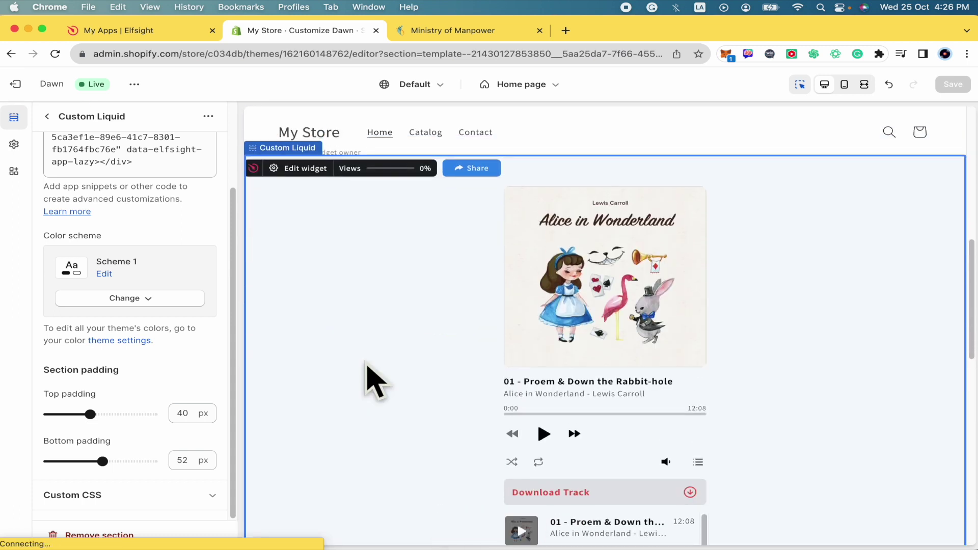
scroll(372, 380, "down", 1)
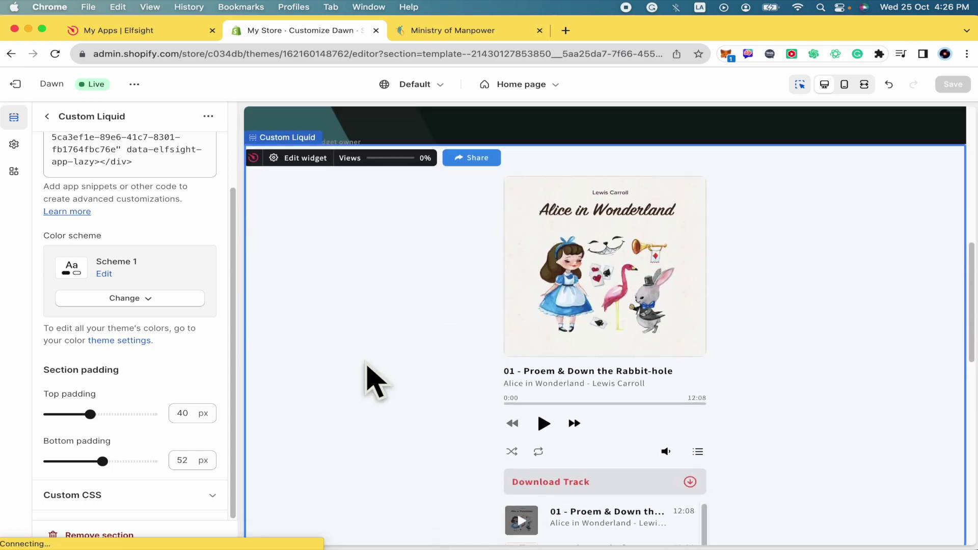
Try Edit widget, dismiss the prompt, and scroll through the embedded audio player preview
left_click(297, 159)
key("Escape")
scroll(377, 332, "down", 3)
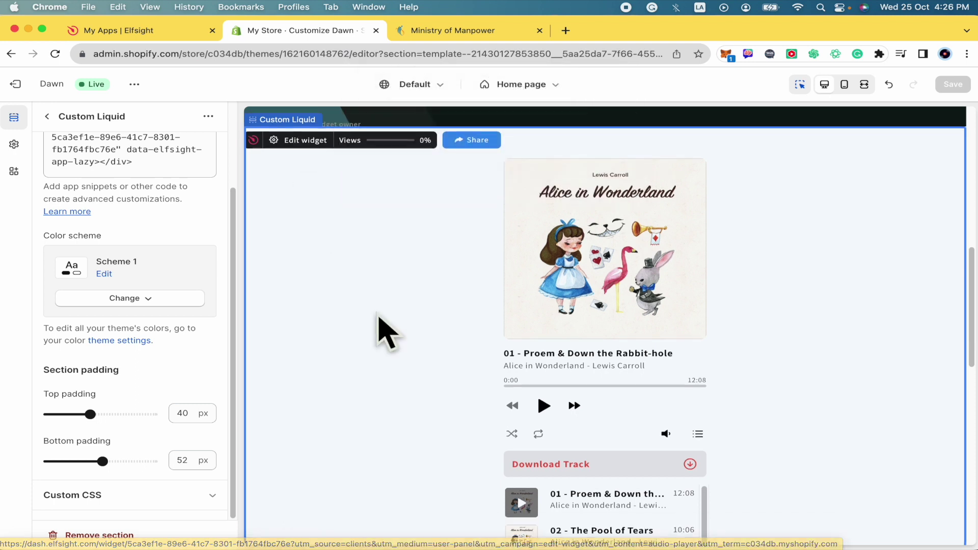
scroll(387, 333, "up", 3)
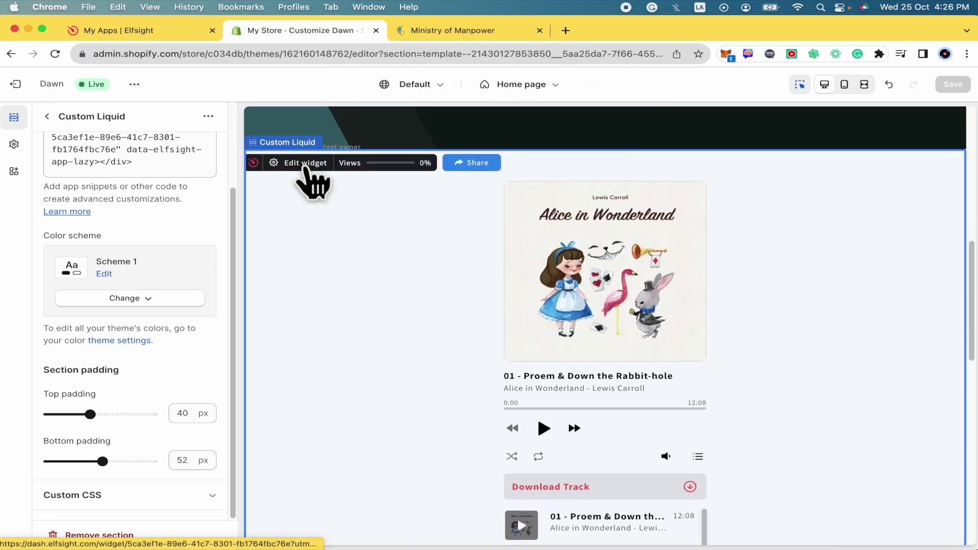
scroll(367, 364, "down", 10)
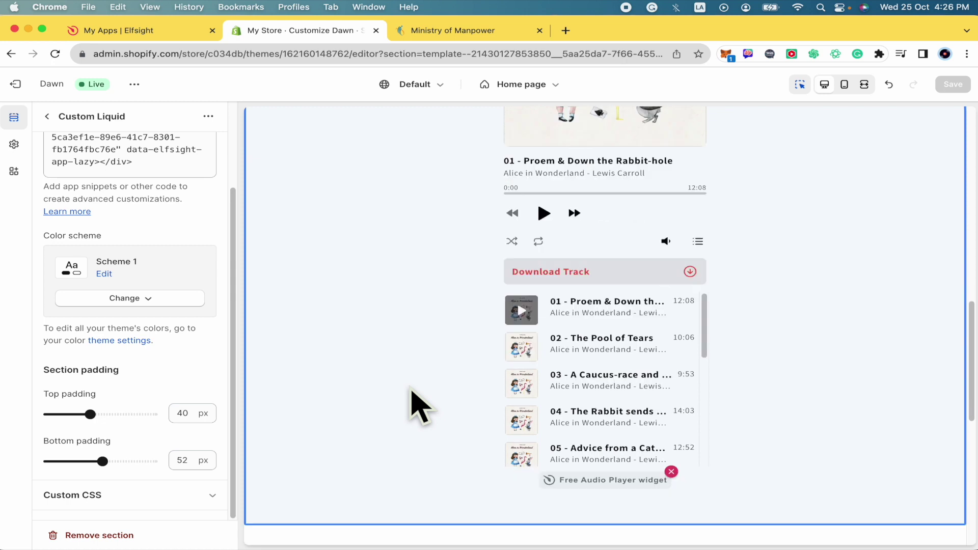
scroll(415, 405, "up", 2)
scroll(617, 393, "down", 10)
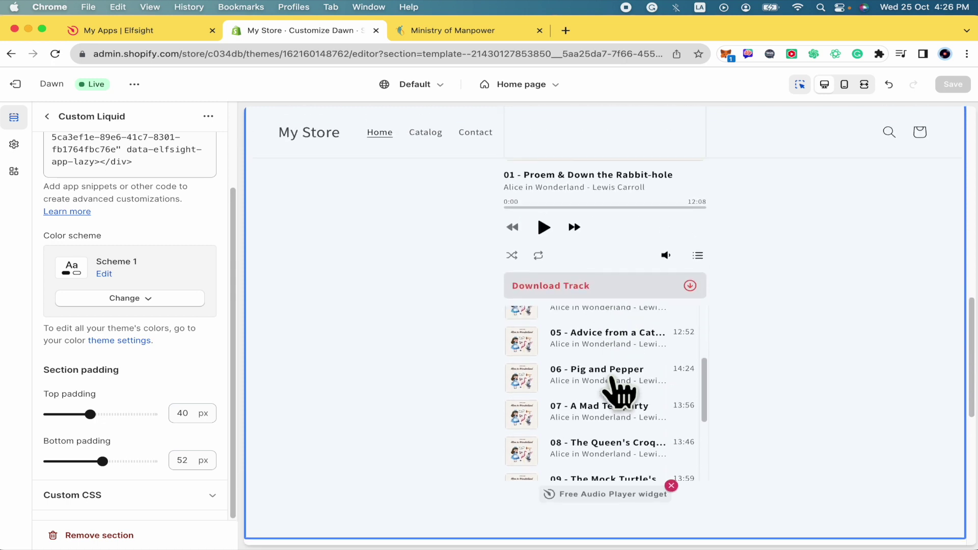
scroll(618, 393, "up", 10)
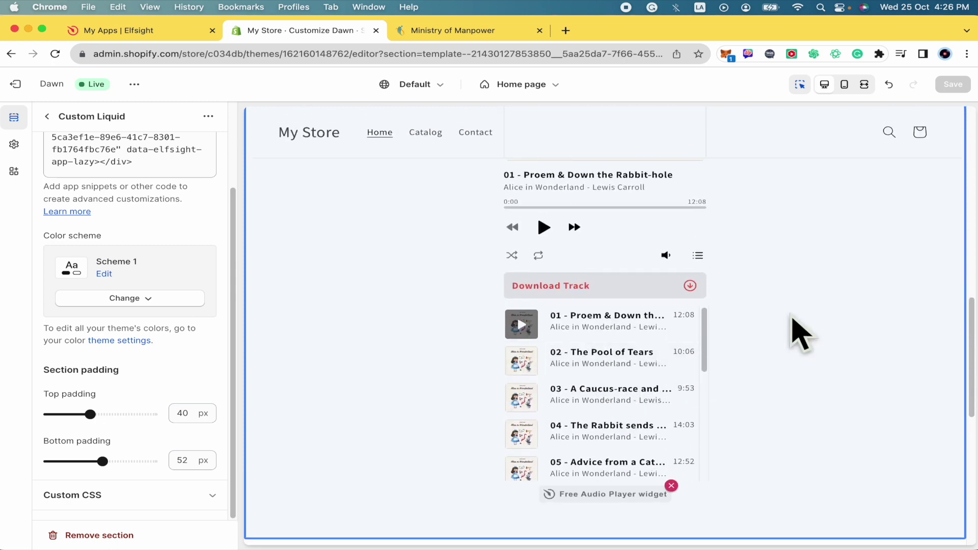